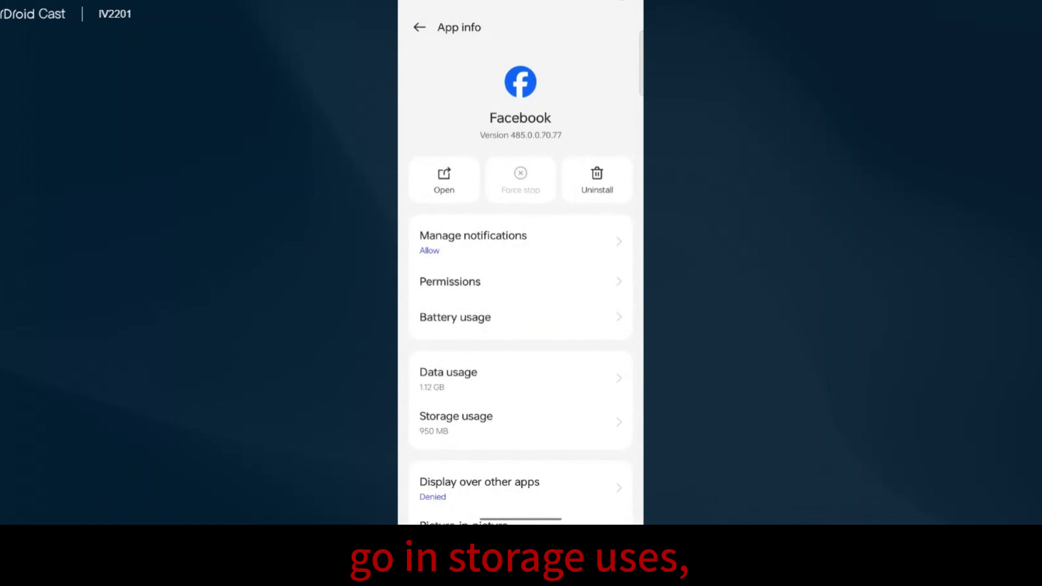
Clear Facebook's cache to 0 B under Storage usage and bring up the Delete app data prompt
left_click(456, 422)
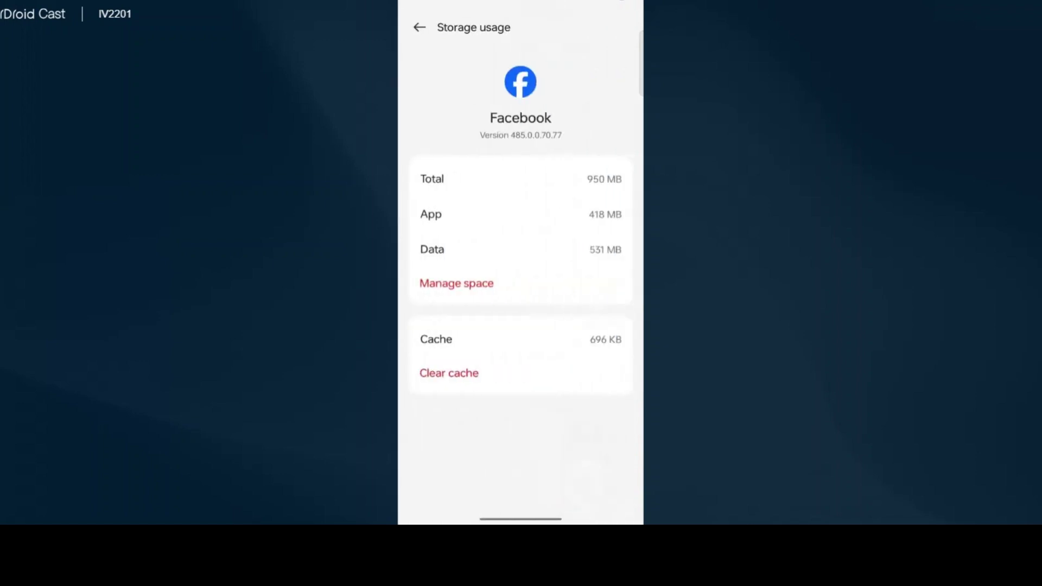
left_click(449, 372)
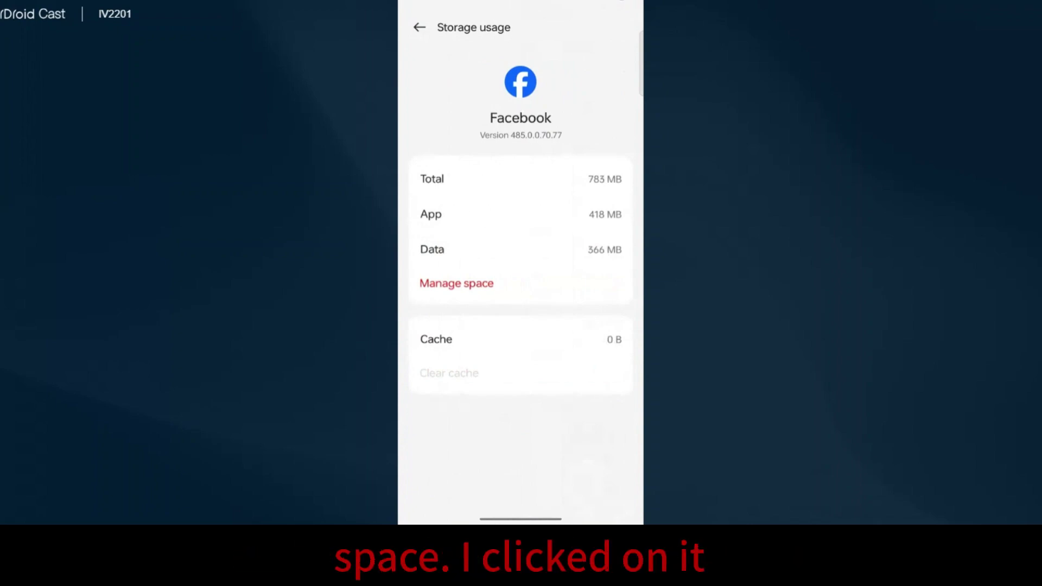
left_click(456, 282)
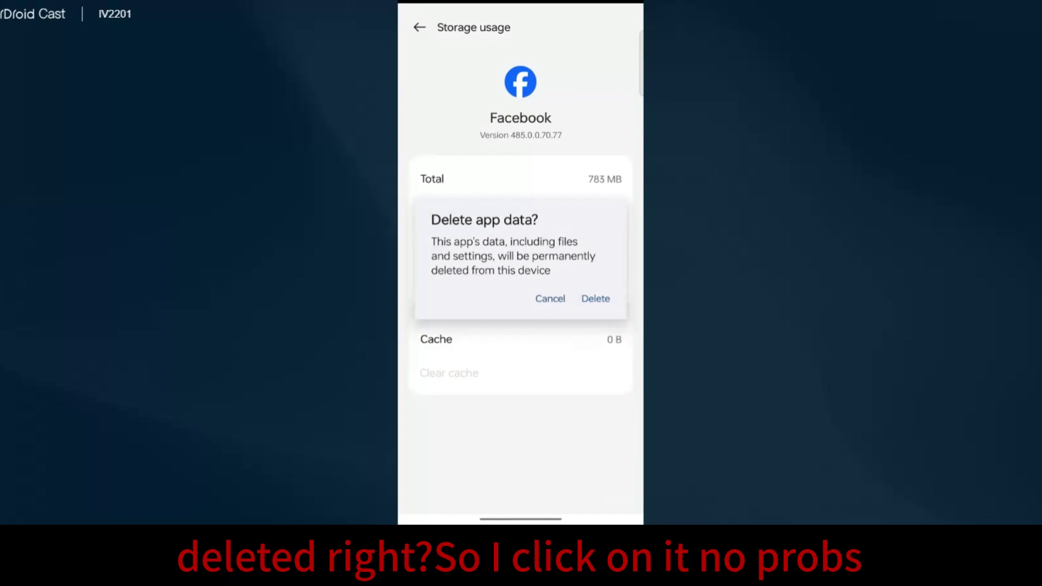
Answer the Delete app data prompt and back out of Facebook's settings screens
left_click(596, 298)
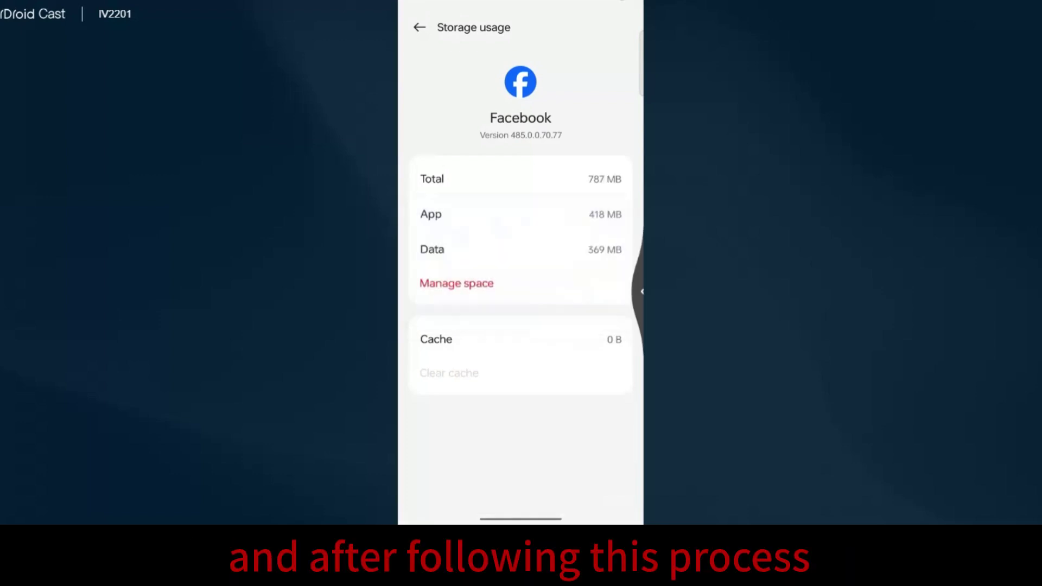
key("Escape")
key("Escape")
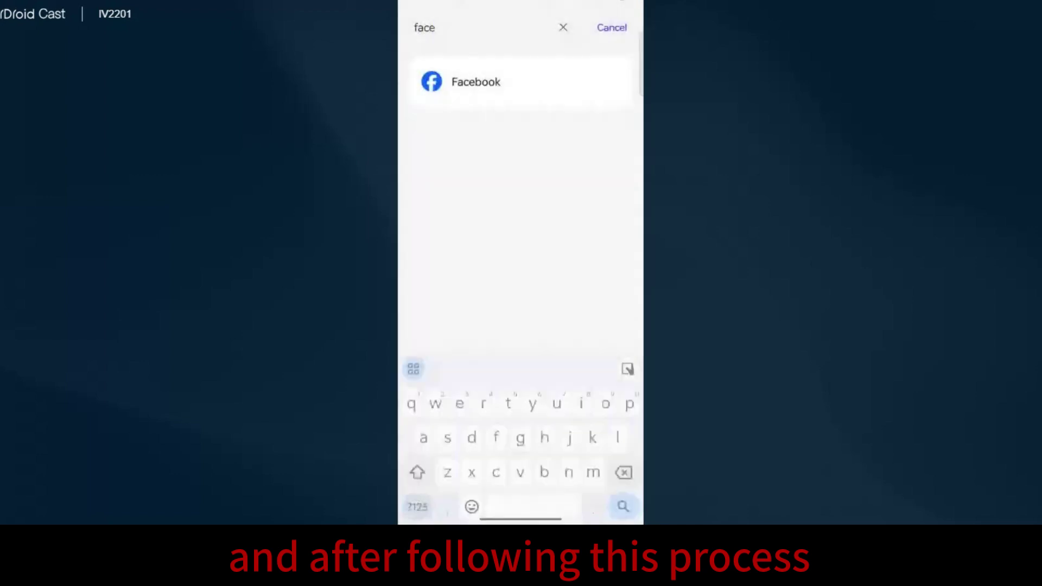
key("Escape")
key("Escape")
key("Escape")
key("Escape")
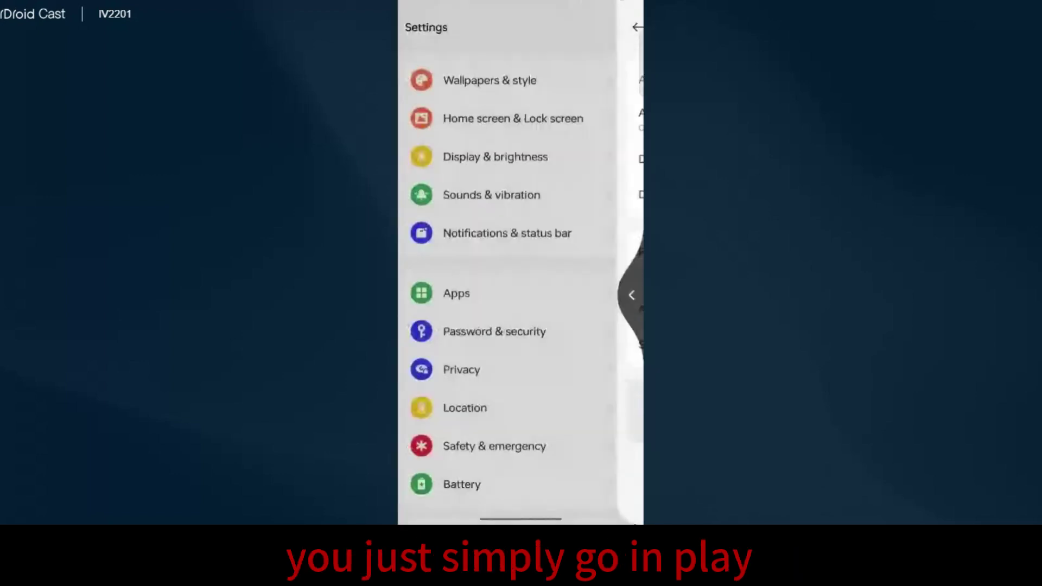
key("Escape")
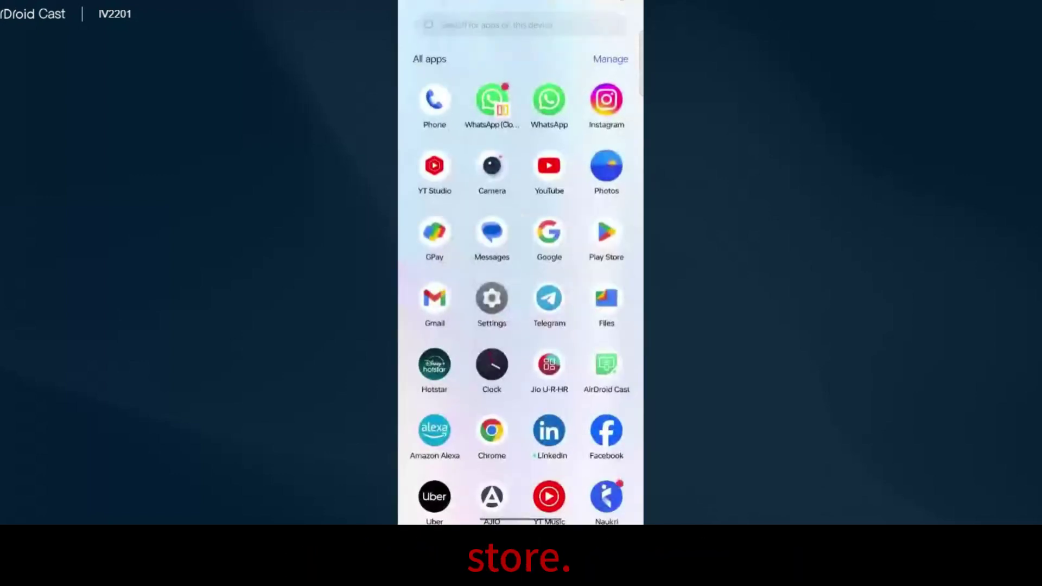
Launch the Play Store and search for 'facebook' from the suggestion list
left_click(606, 233)
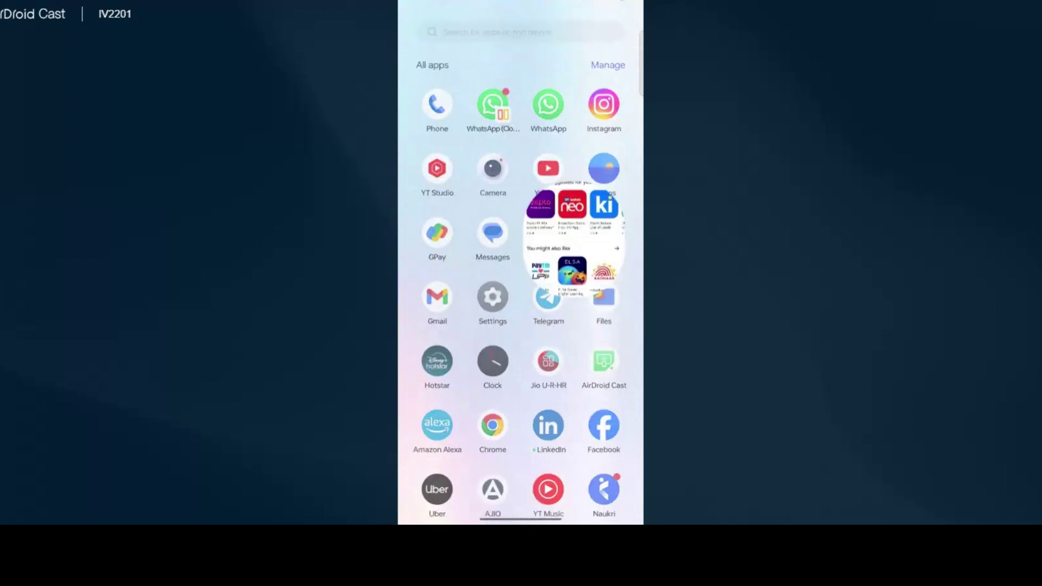
left_click(480, 49)
type("gcash")
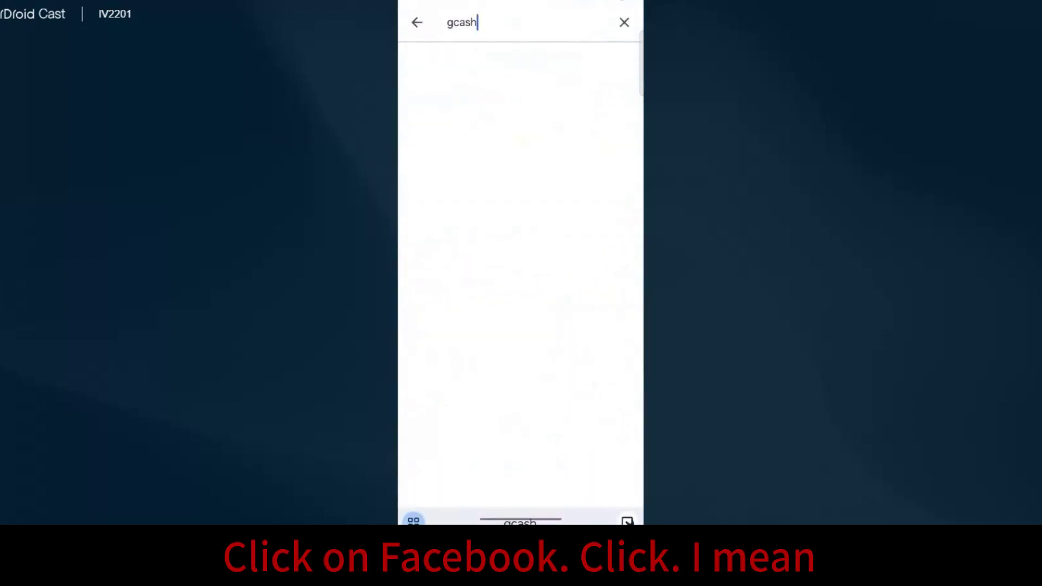
left_click(624, 22)
type("fa")
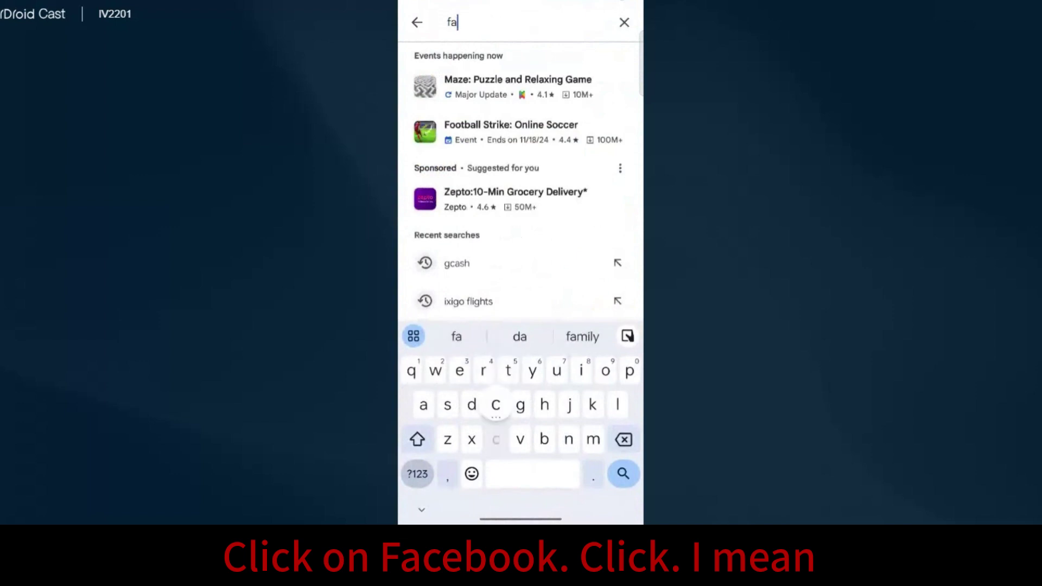
type("ce")
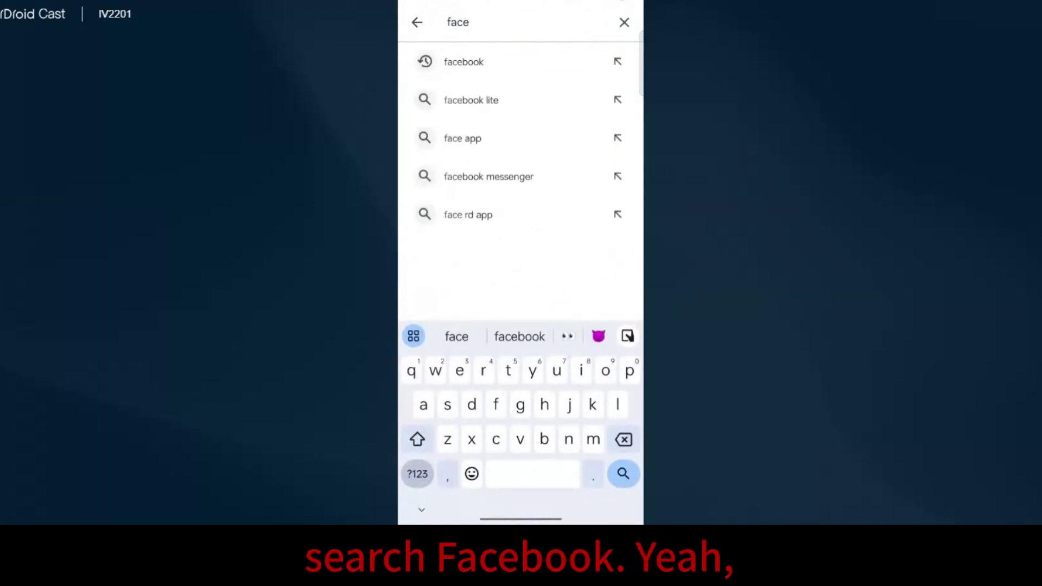
left_click(464, 61)
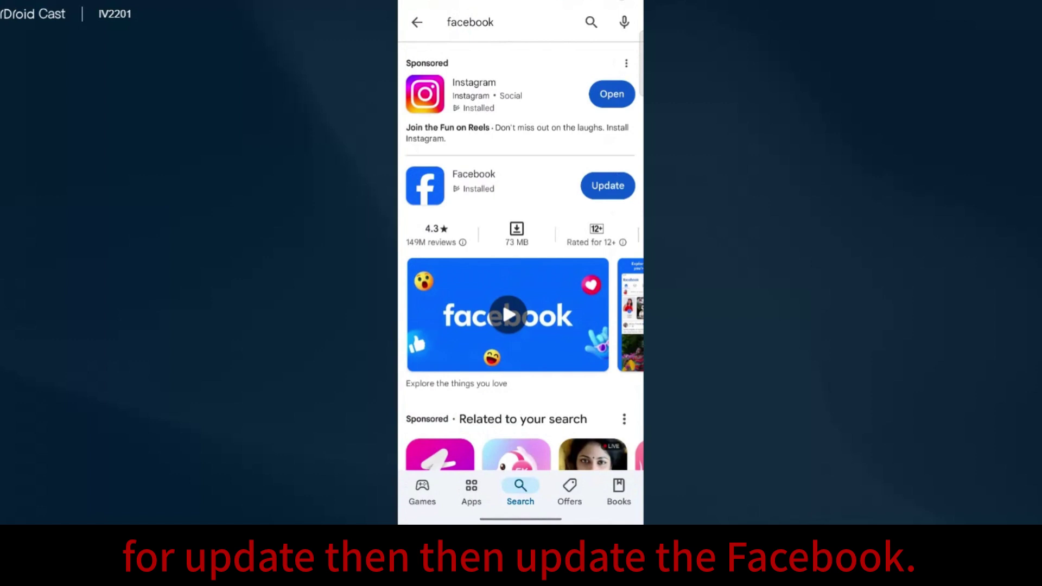
Start the update for Facebook from its Play Store search result
left_click(607, 186)
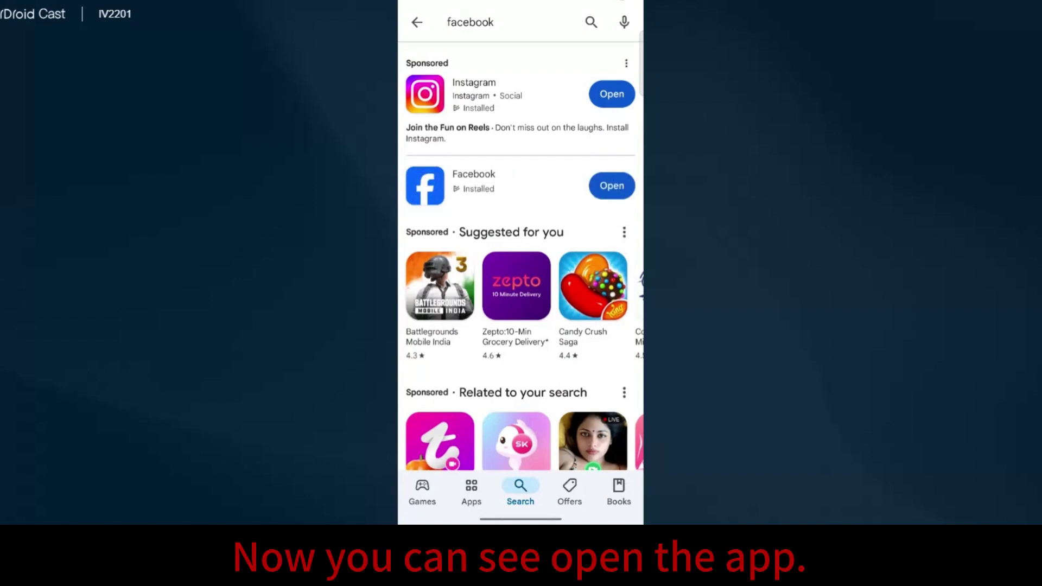
Launch the newly updated Facebook app from the Play Store
left_click(612, 186)
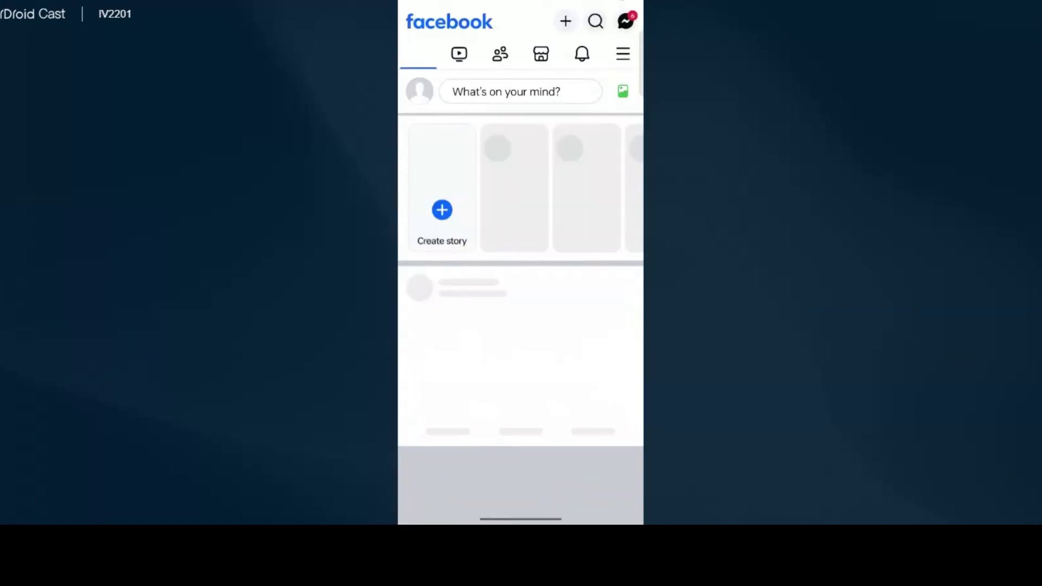
scroll(521, 326, "down", 10)
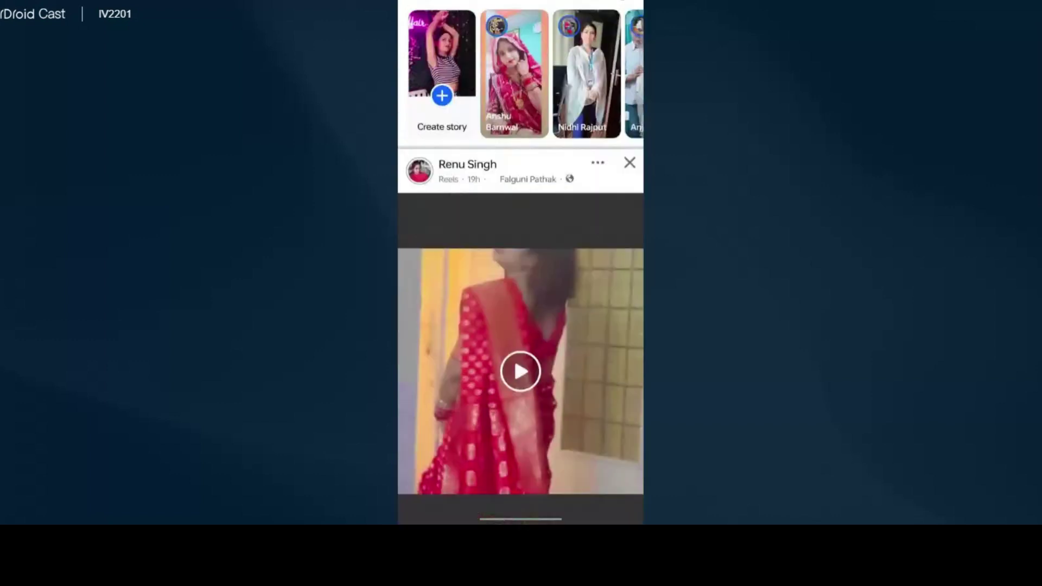
scroll(520, 261, "down", 3)
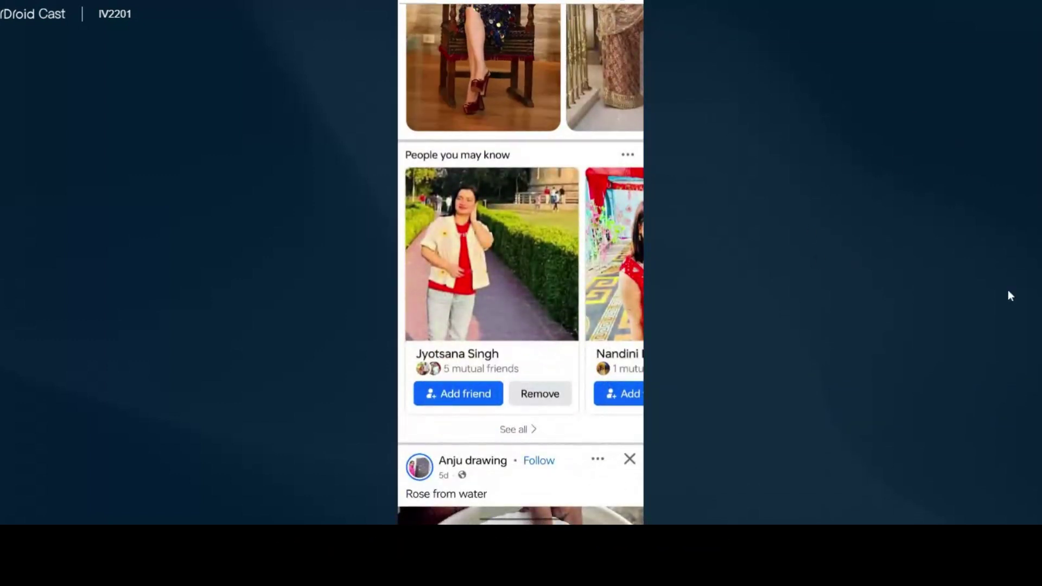
scroll(520, 326, "down", 5)
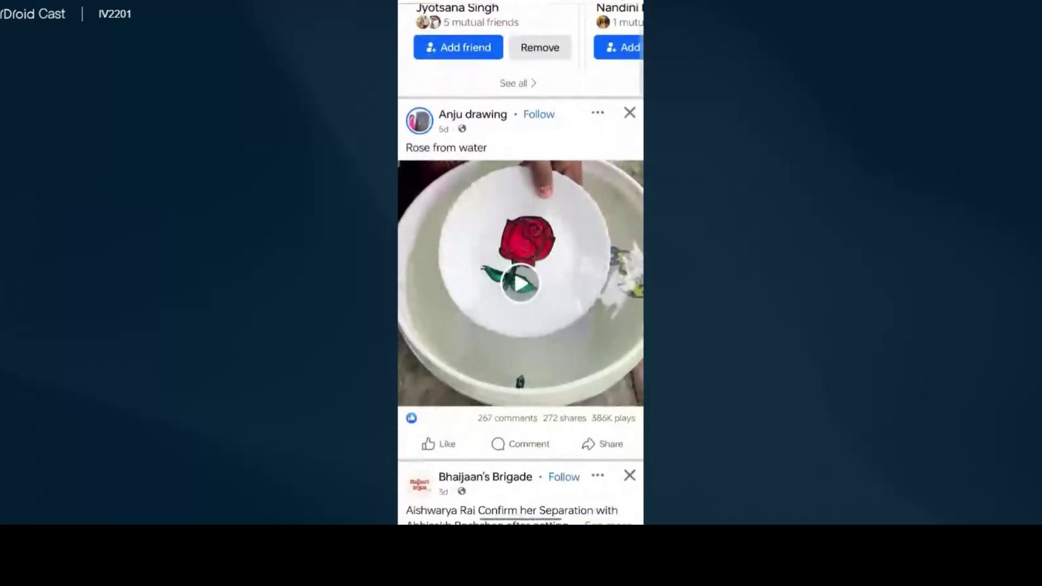
scroll(520, 326, "down", 5)
scroll(520, 326, "down", 2)
scroll(521, 326, "down", 3)
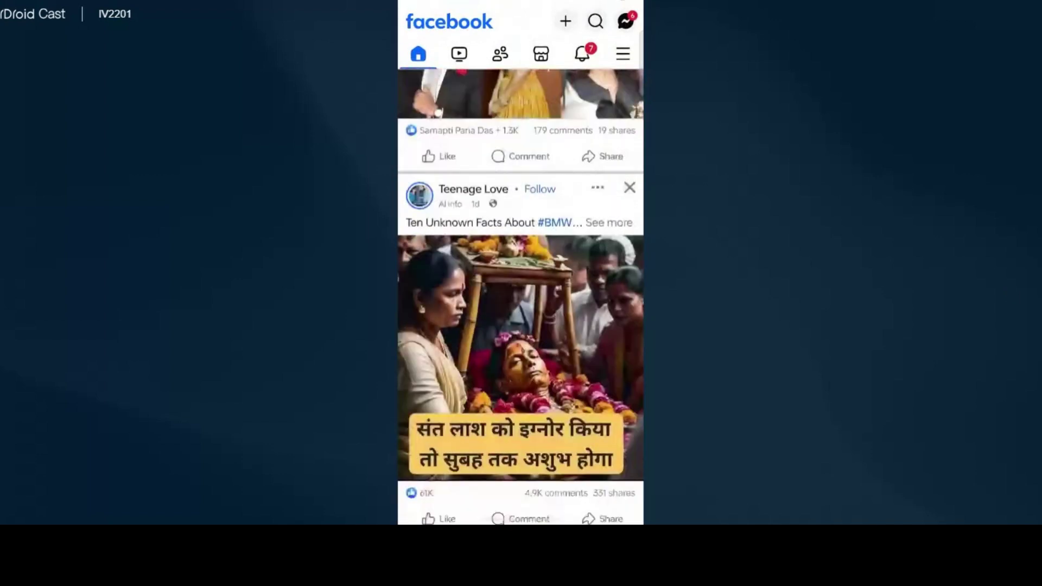
scroll(520, 326, "down", 2)
scroll(520, 325, "down", 2)
scroll(520, 325, "down", 1)
scroll(520, 326, "down", 2)
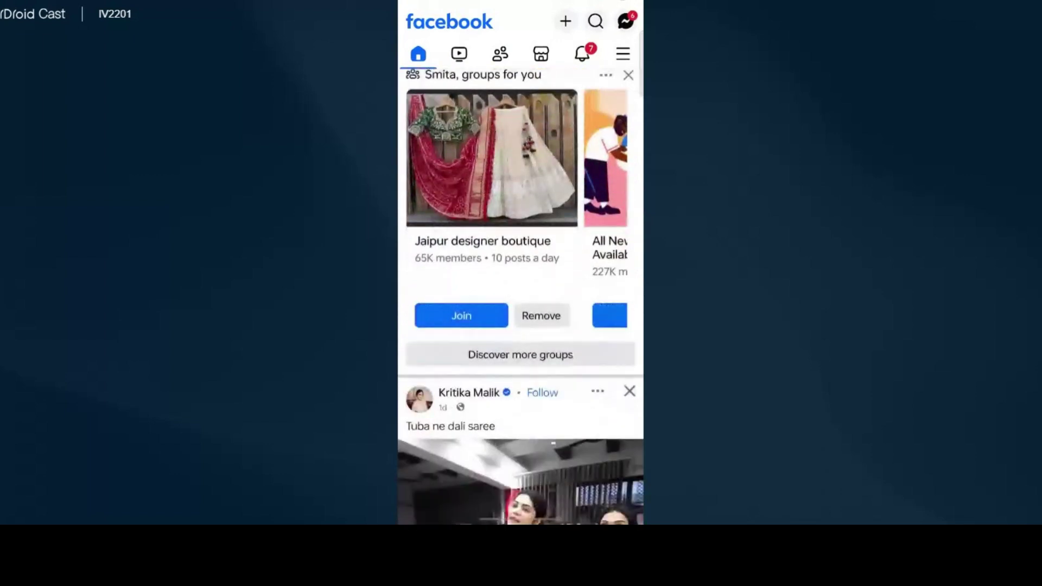
scroll(520, 326, "down", 2)
scroll(520, 326, "down", 3)
scroll(521, 326, "down", 2)
scroll(520, 326, "down", 3)
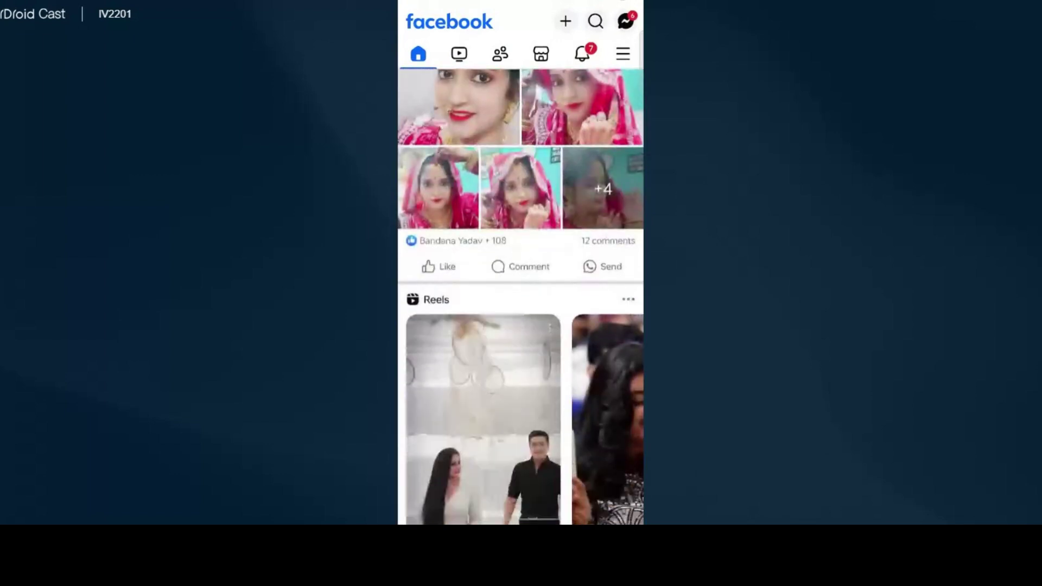
scroll(521, 326, "down", 2)
scroll(520, 325, "down", 2)
scroll(520, 326, "down", 3)
scroll(521, 326, "down", 3)
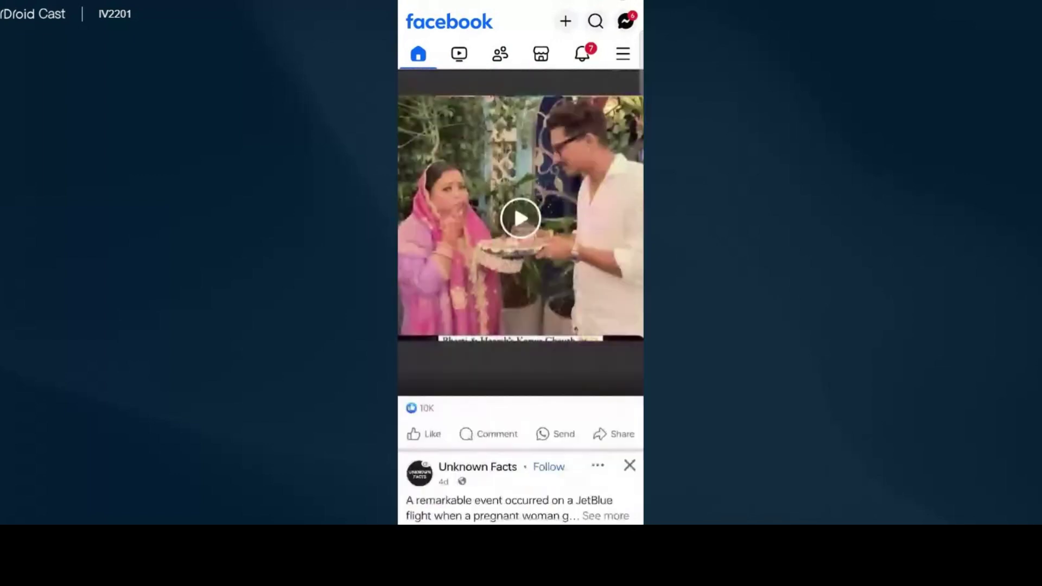
scroll(521, 326, "down", 2)
scroll(520, 326, "down", 1)
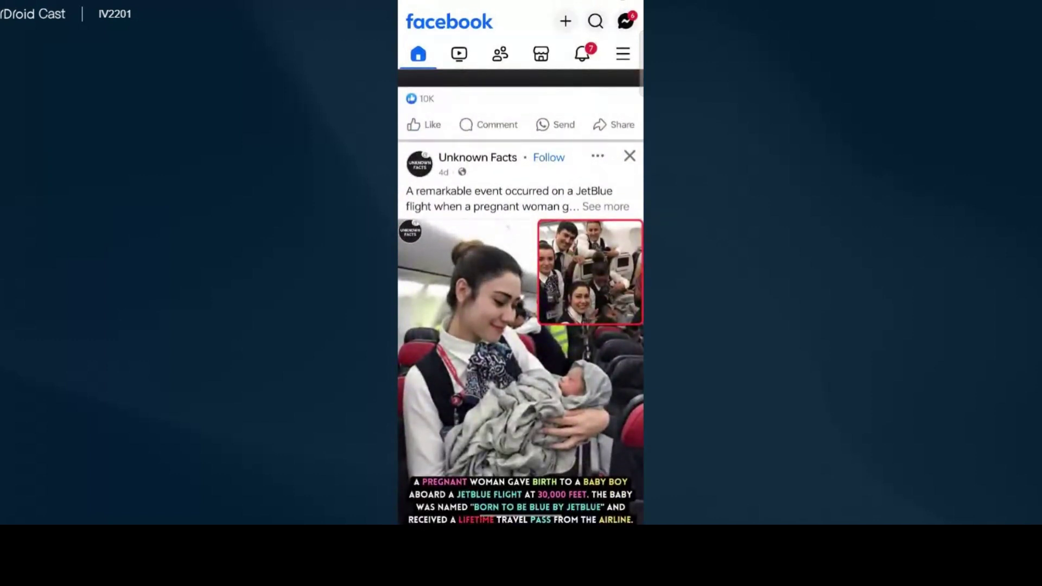